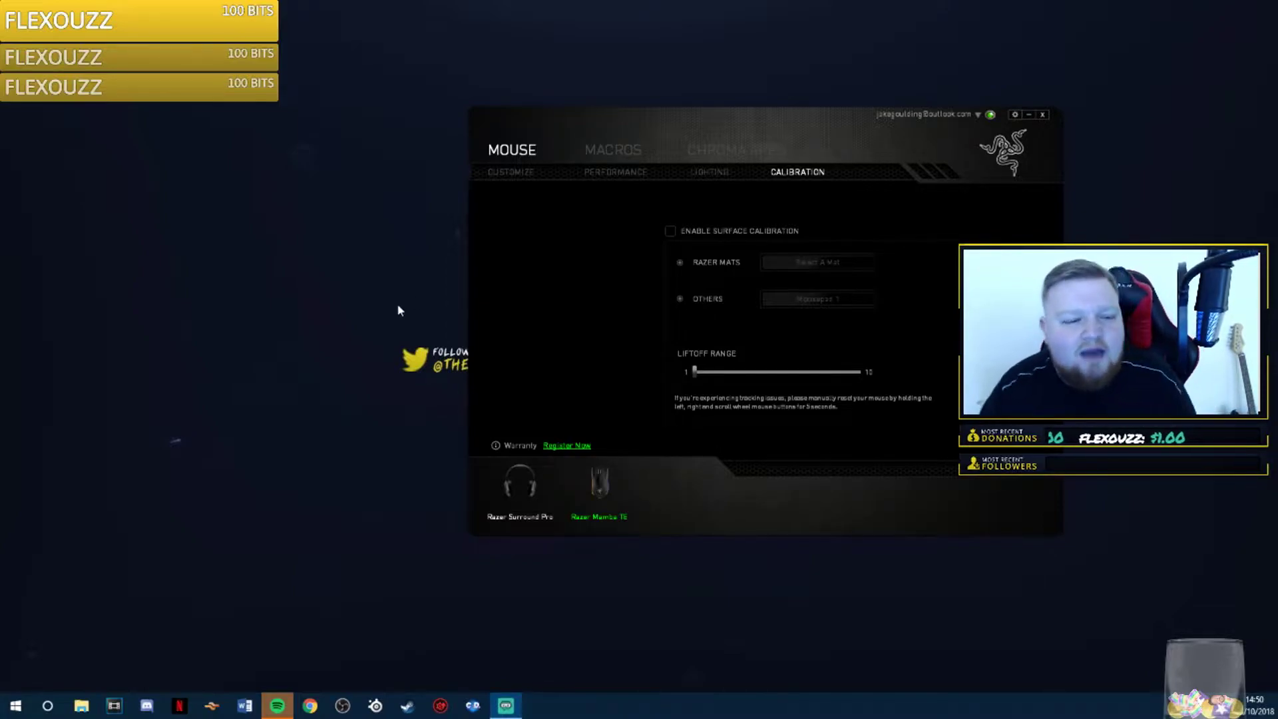
# Move the Razer Synapse window up and to the left into position over several drags.
pyautogui.moveTo(572, 162); pyautogui.dragTo(682, 103)
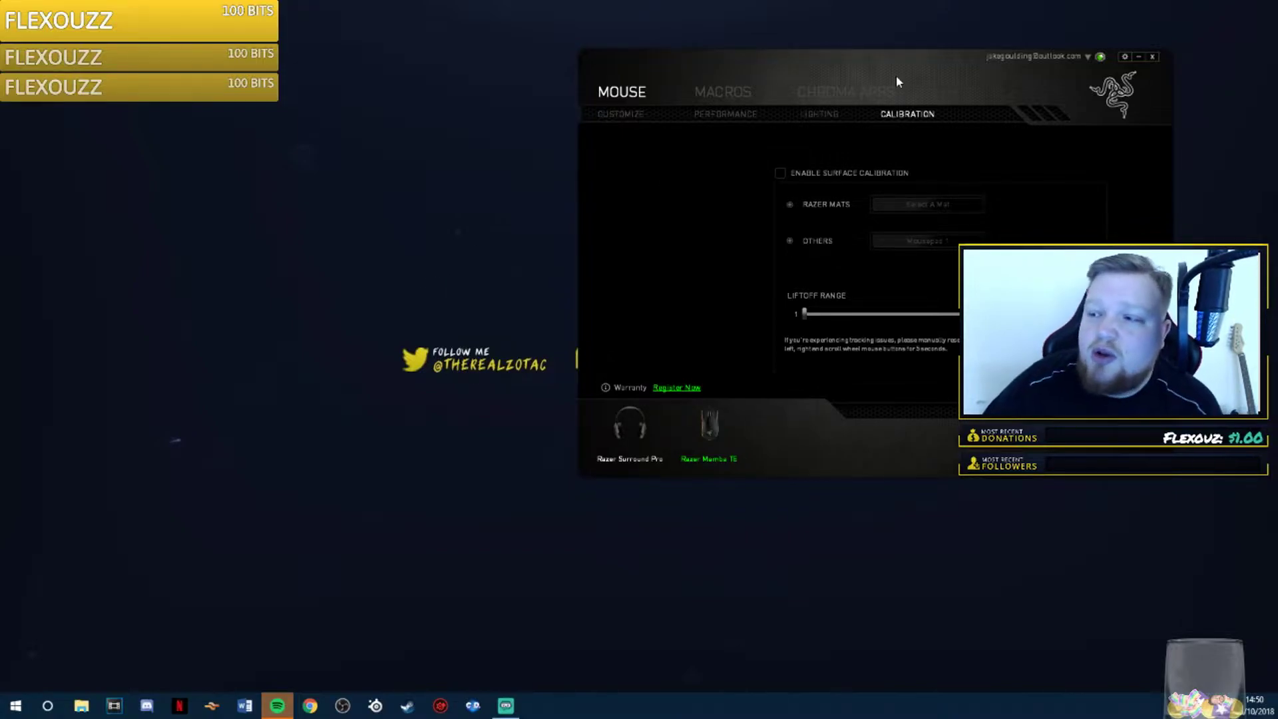
pyautogui.moveTo(896, 75)
pyautogui.mouseDown()
pyautogui.moveTo(815, 77)
pyautogui.moveTo(881, 64)
pyautogui.mouseUp()
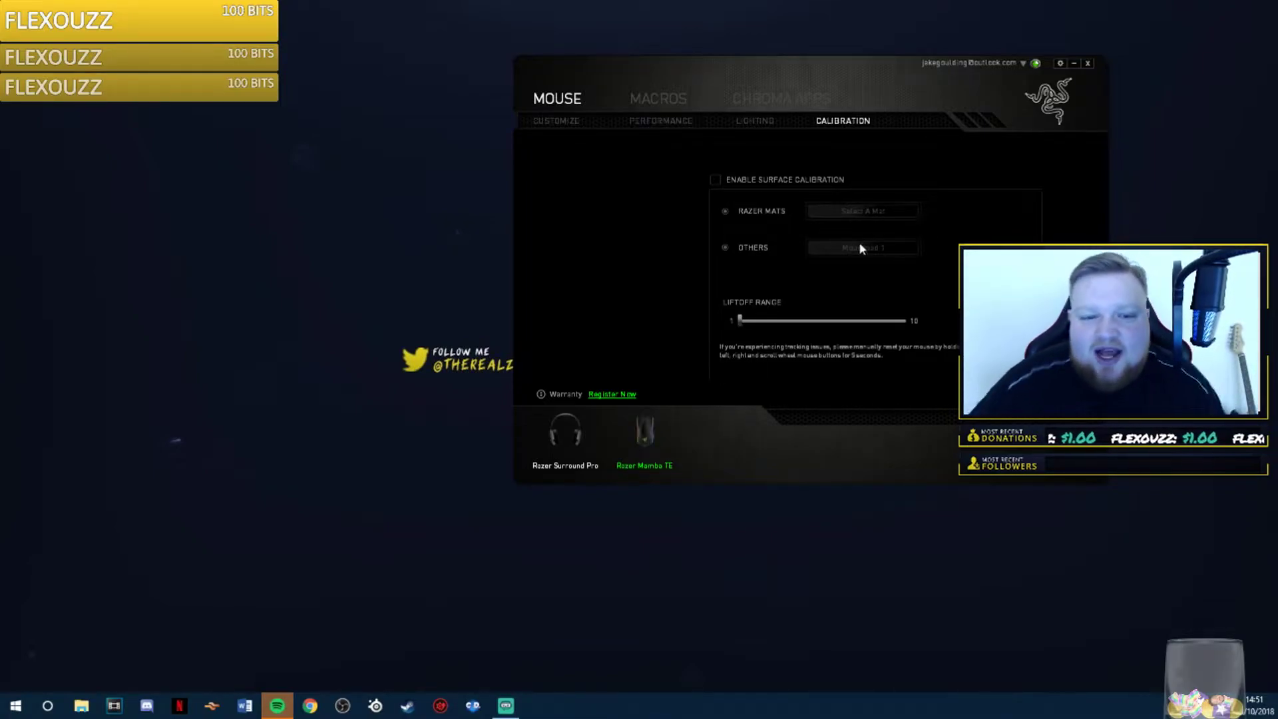
pyautogui.moveTo(754, 85); pyautogui.dragTo(795, 74)
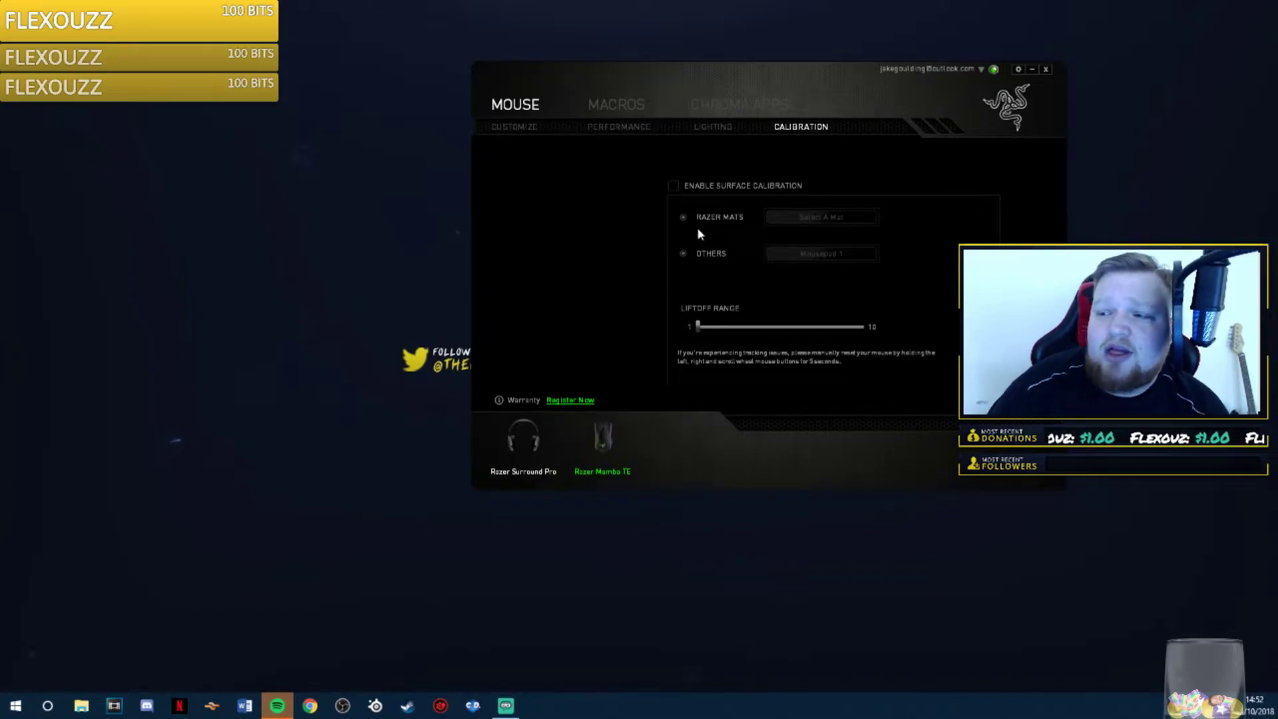
pyautogui.click(702, 128)
pyautogui.click(619, 127)
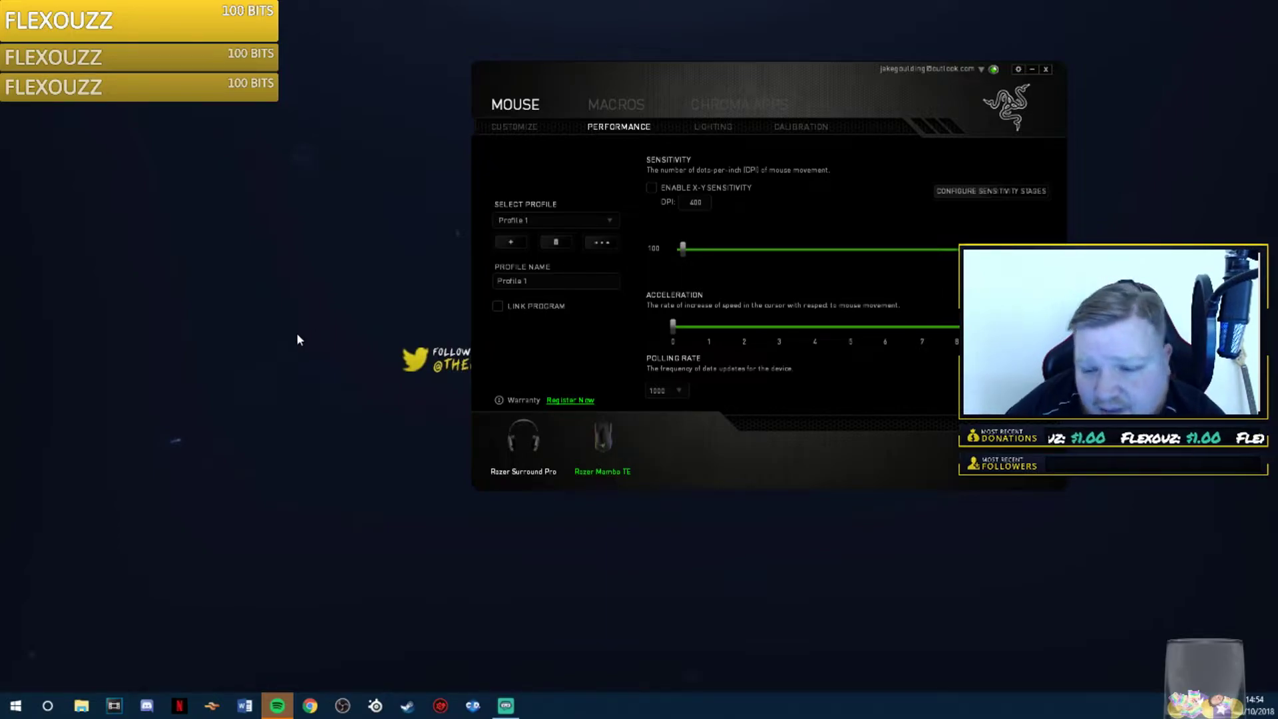
# Launch the Windows Services app from the search box.
pyautogui.click(48, 706)
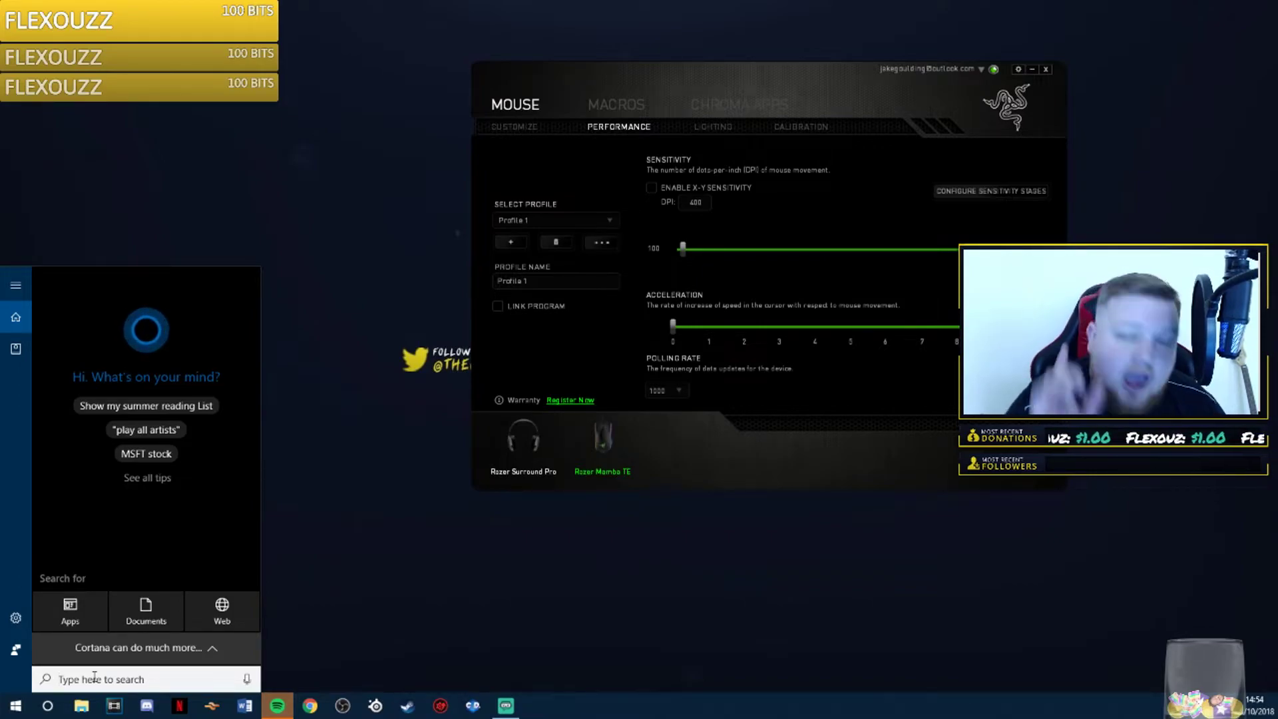
pyautogui.write('s')
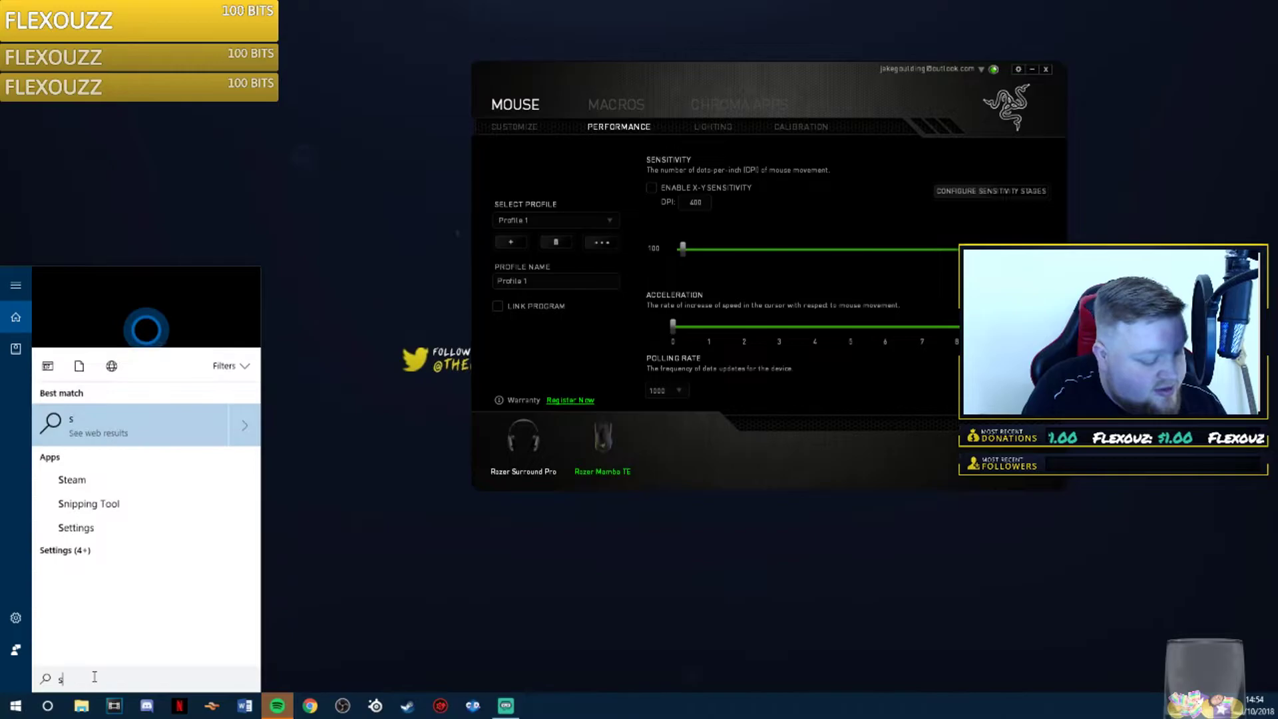
pyautogui.press('Return')
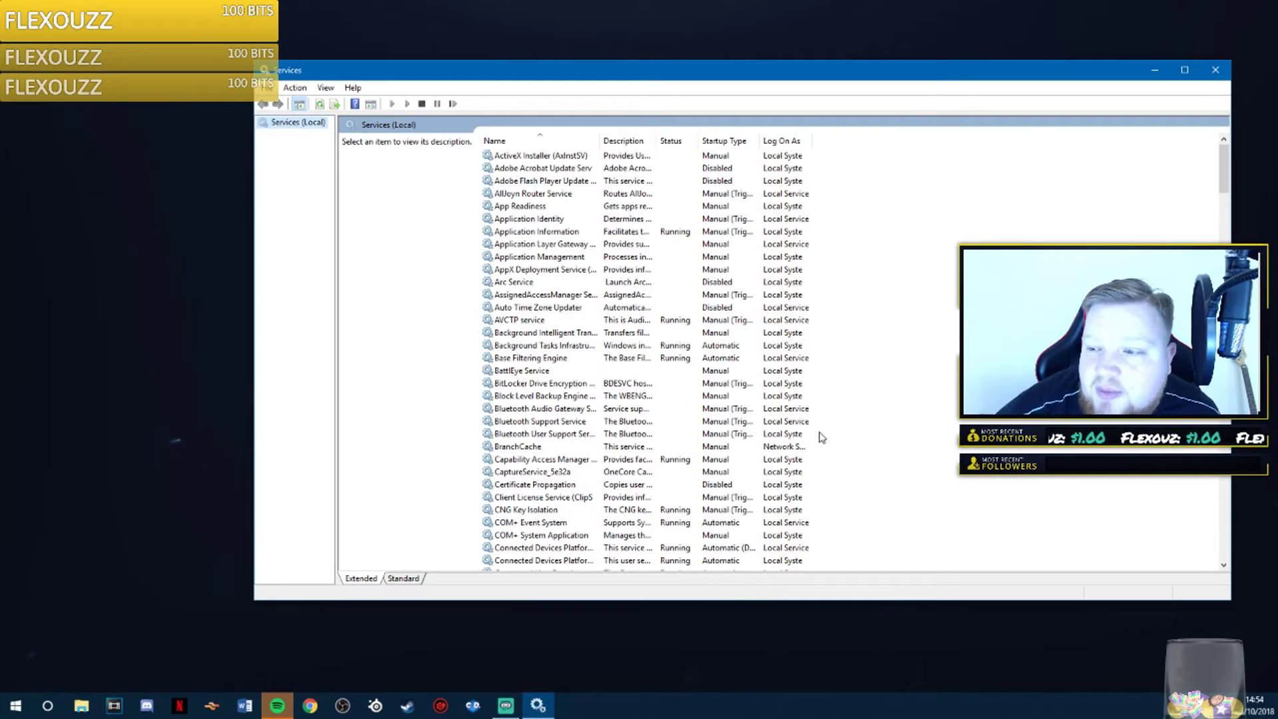
# Find and select Razer Chroma SDK Server to confirm it's disabled, then close Services.
pyautogui.scroll(-20, 754, 344)
pyautogui.scroll(-20, 754, 344)
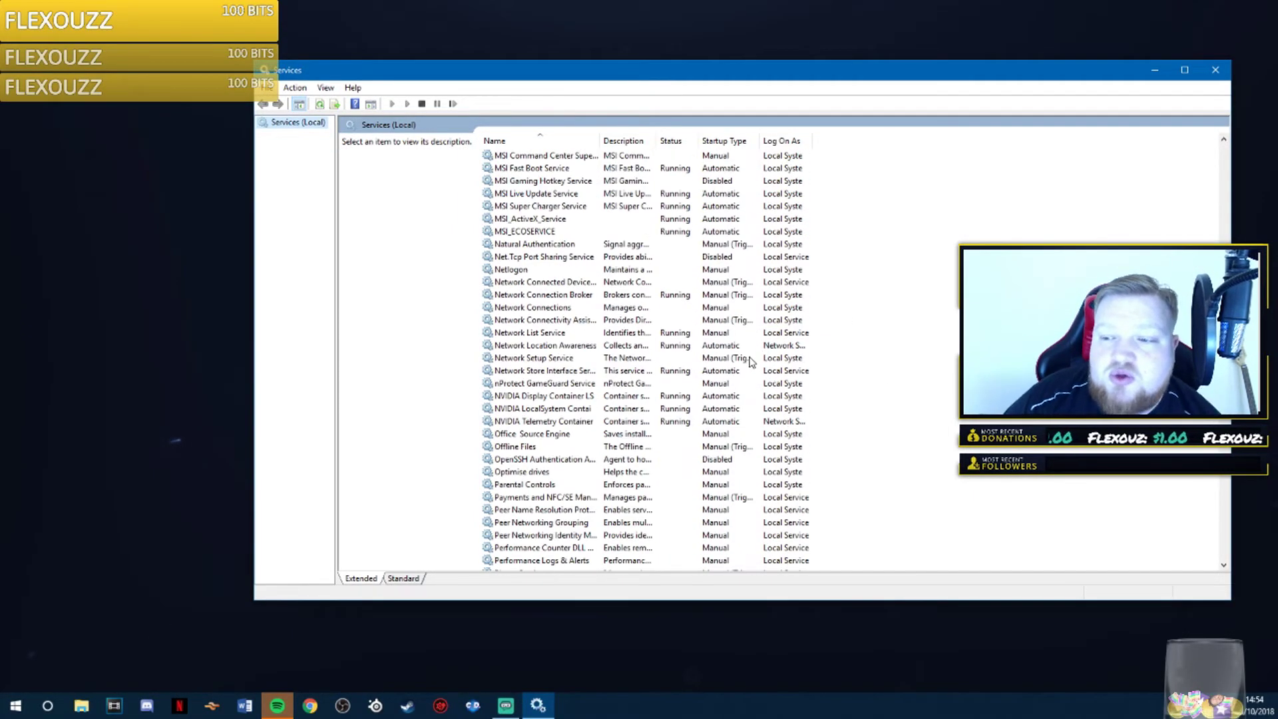
pyautogui.scroll(3, 564, 325)
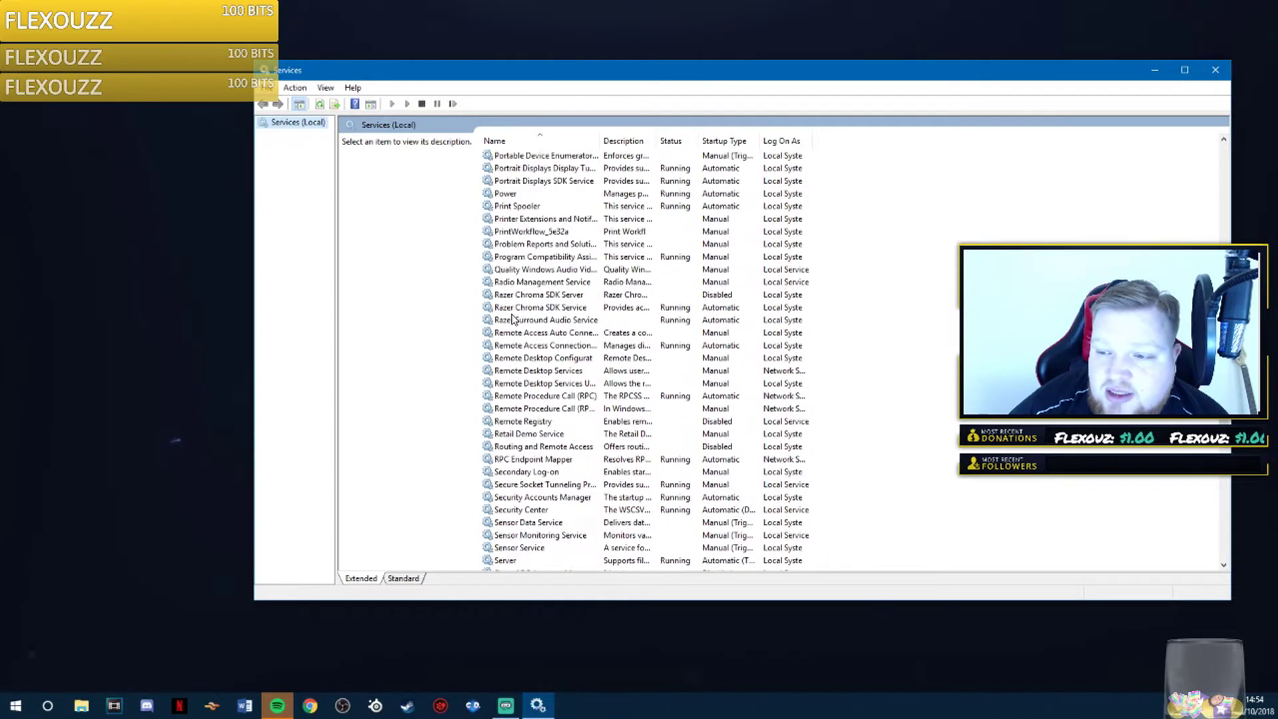
pyautogui.click(630, 297)
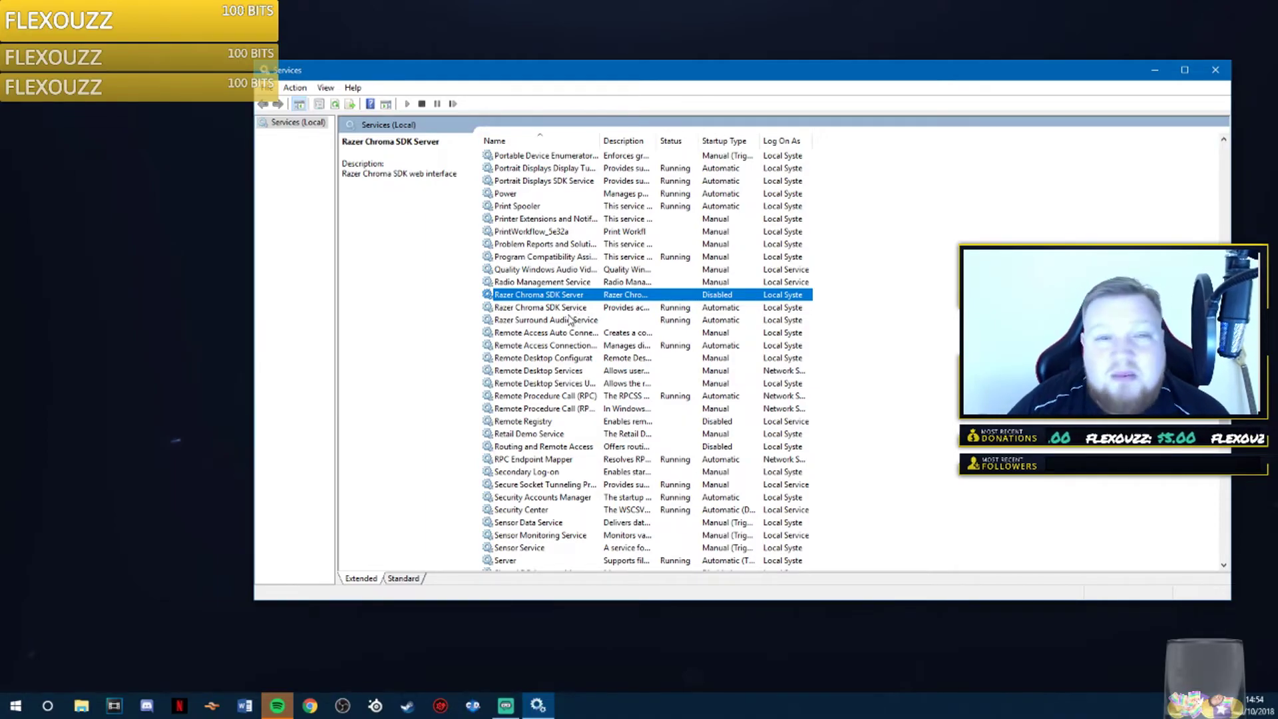
pyautogui.hotkey('alt', 'F4')
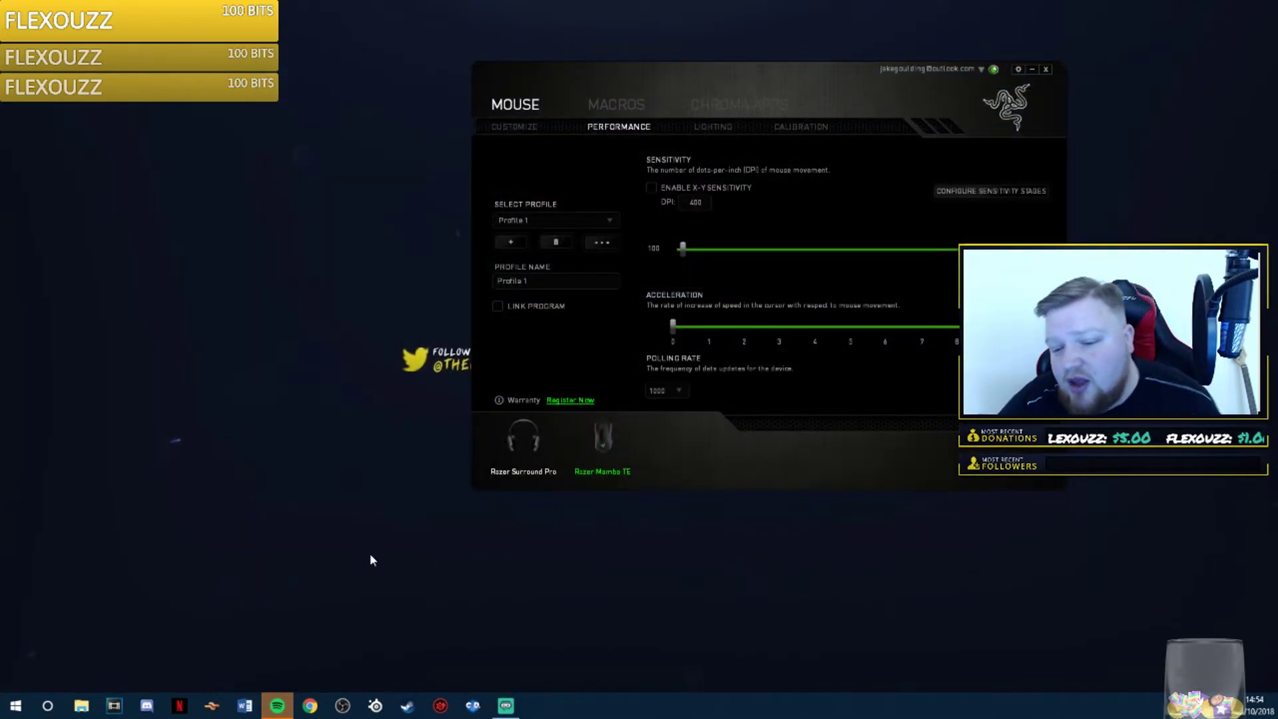
# Launch Device Manager from the Start right-click menu and enlarge its window.
pyautogui.rightClick(15, 706)
pyautogui.click(105, 446)
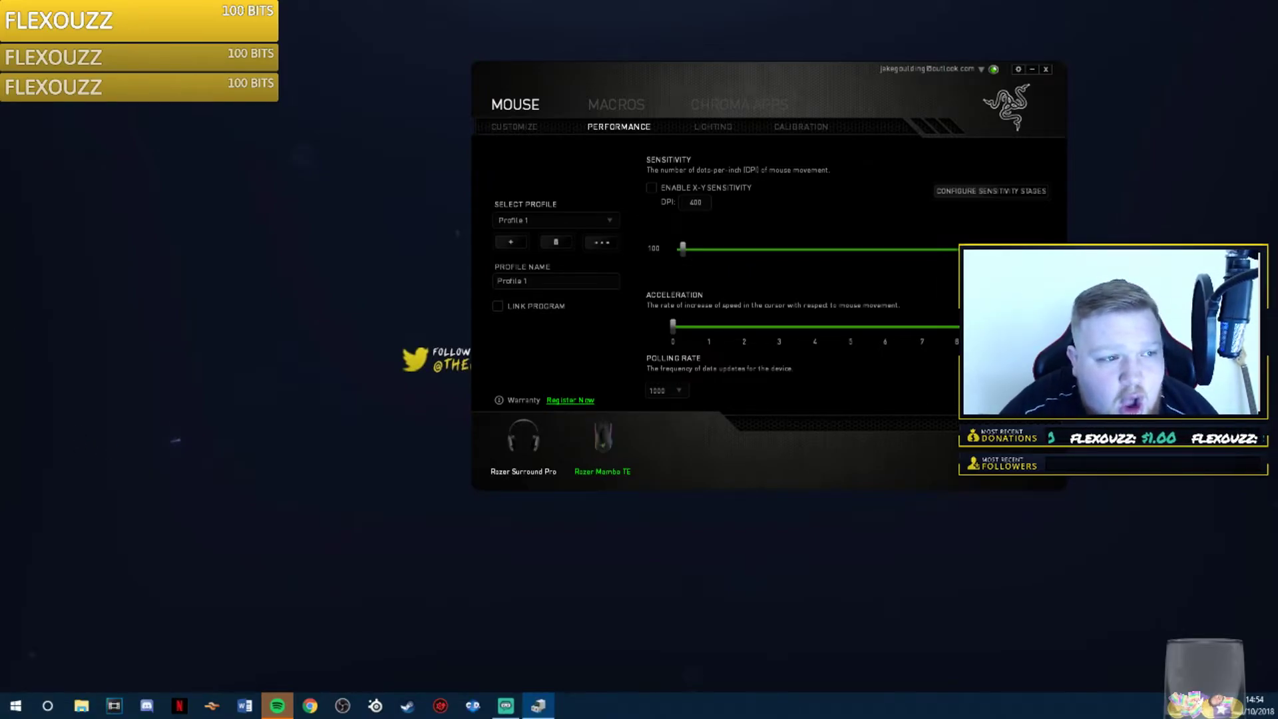
pyautogui.moveTo(858, 157); pyautogui.dragTo(871, 96)
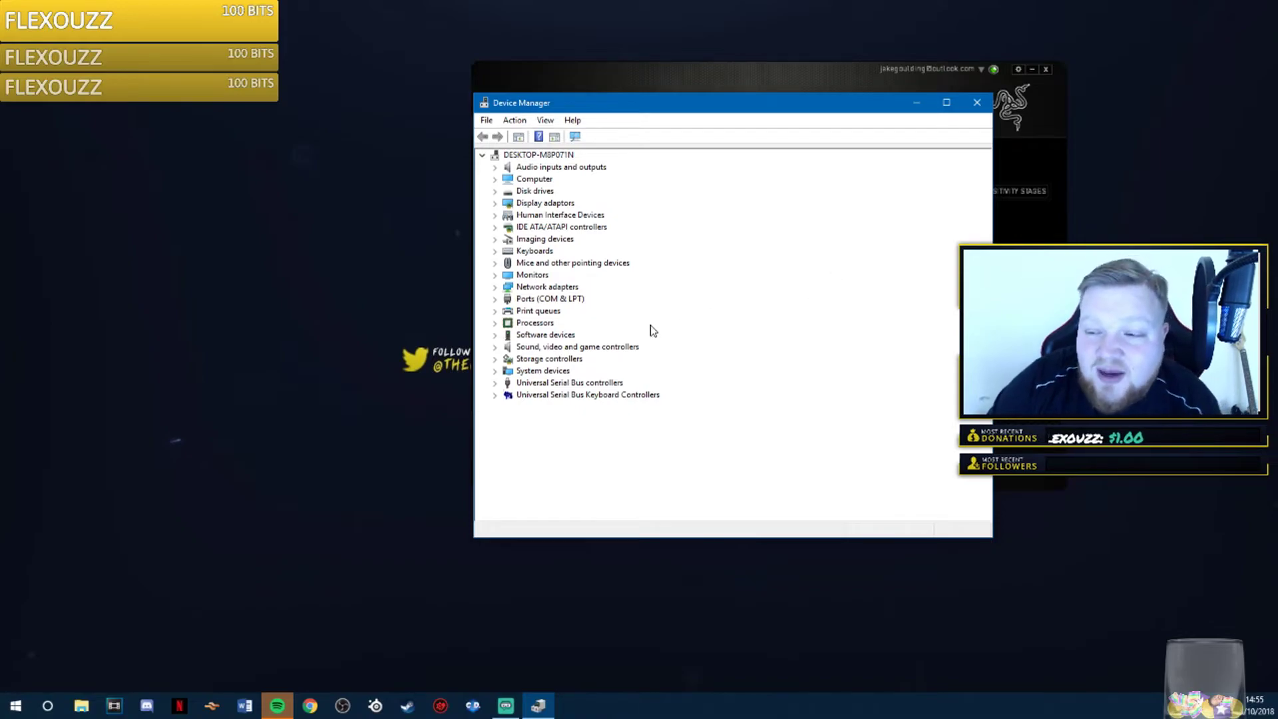
# Expand Mice and other pointing devices and Keyboards, checking both Razer Mamba entries.
pyautogui.click(495, 264)
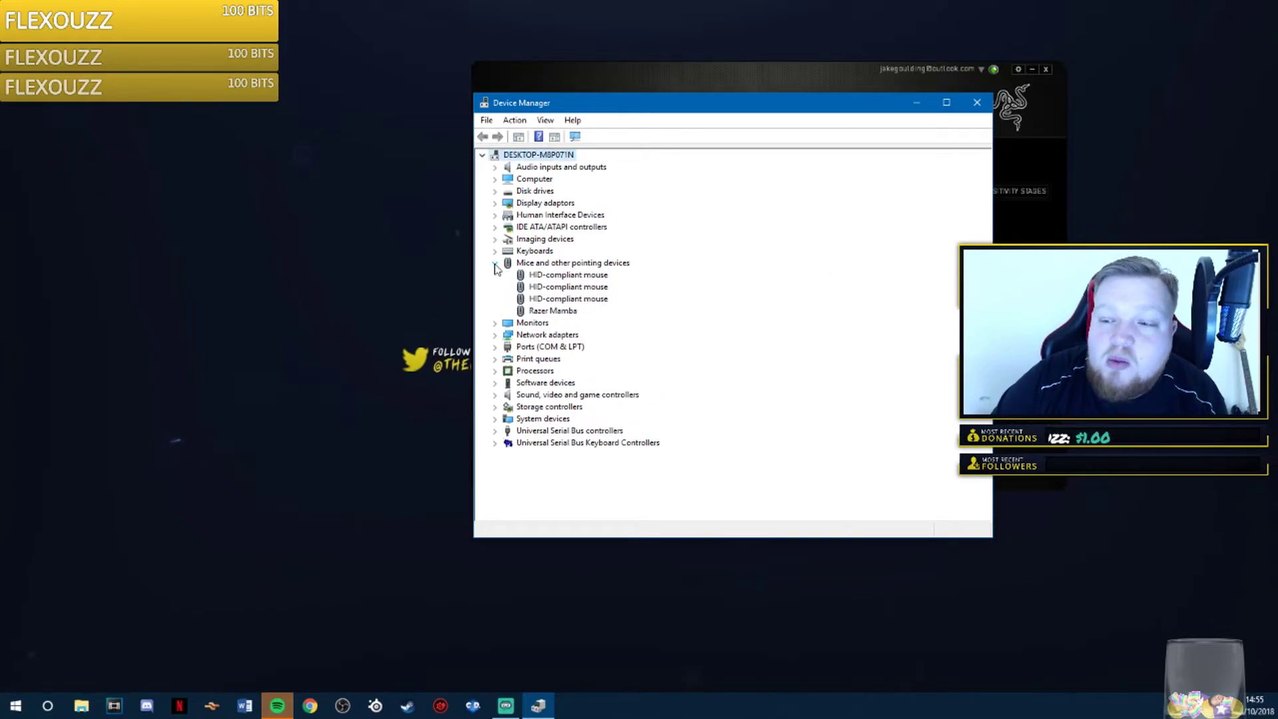
pyautogui.rightClick(551, 310)
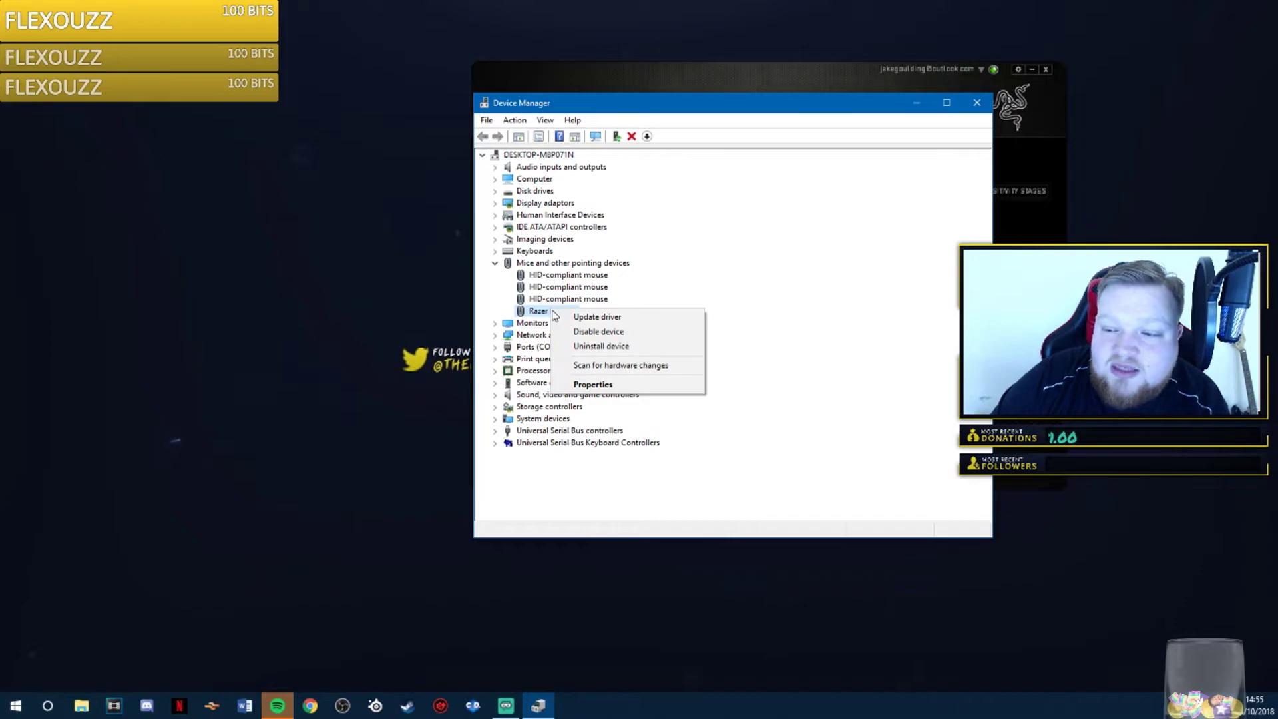
pyautogui.click(592, 384)
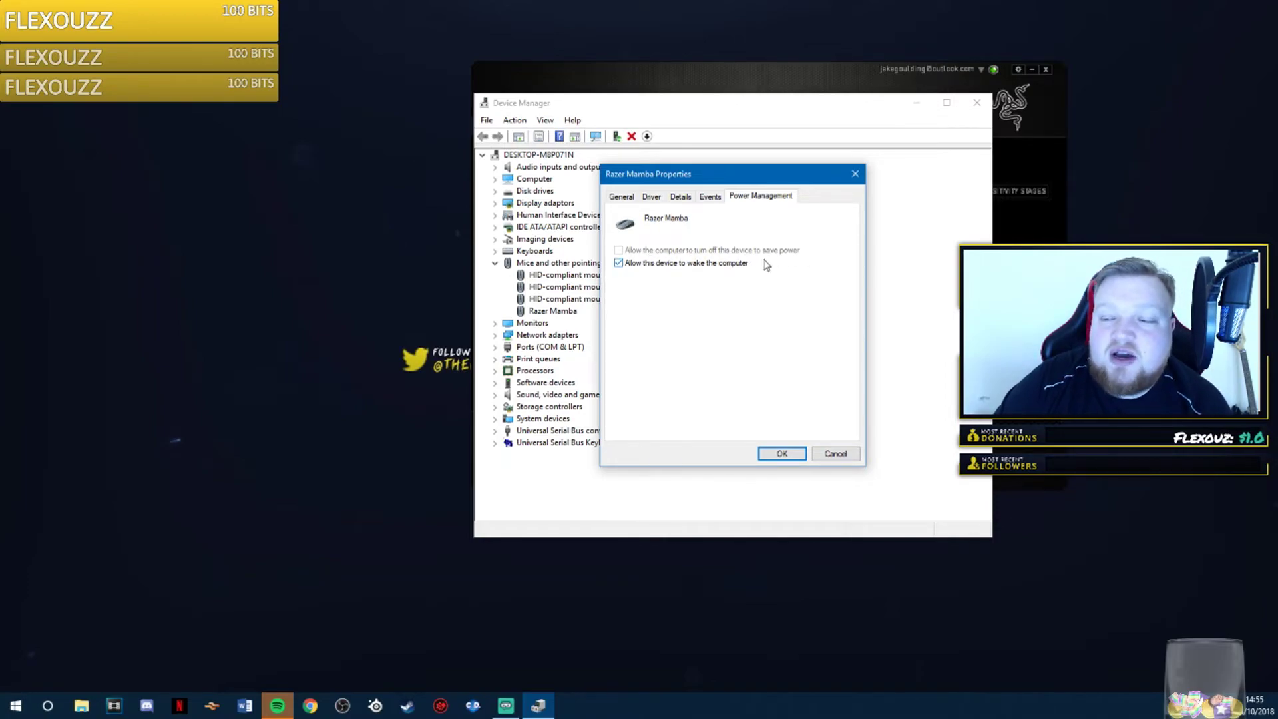
pyautogui.click(835, 457)
pyautogui.click(495, 252)
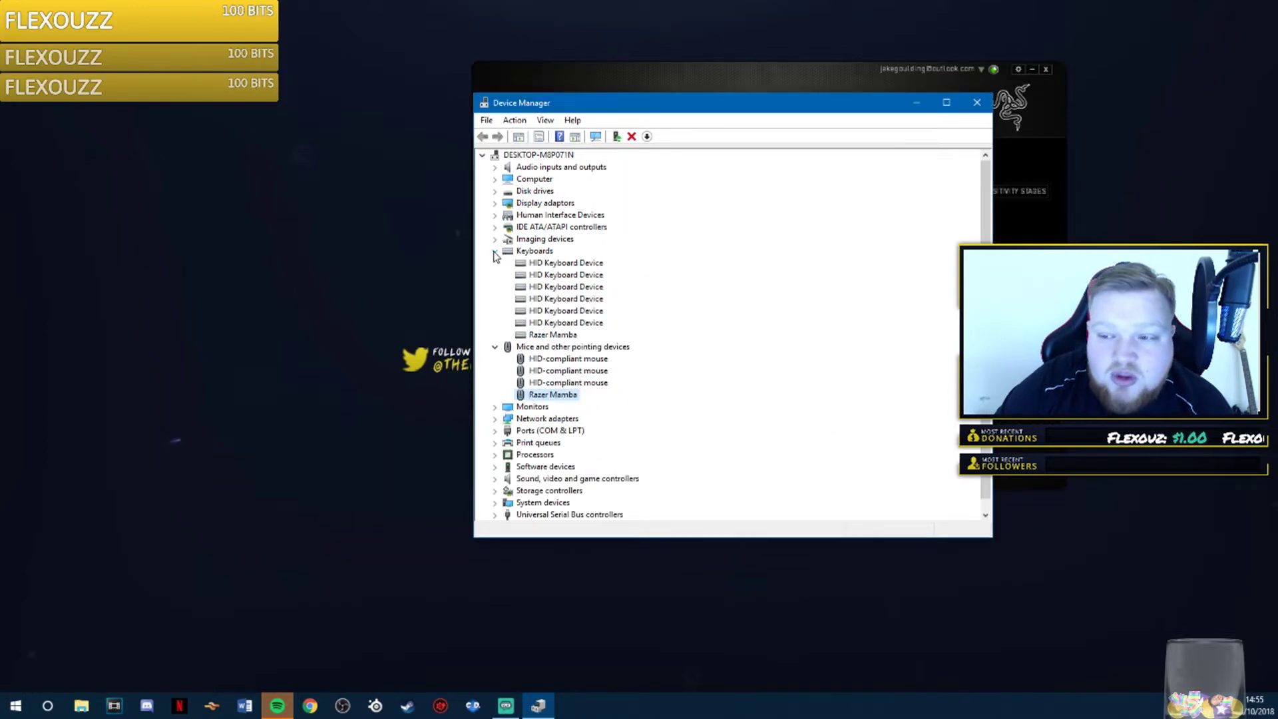
pyautogui.click(552, 335)
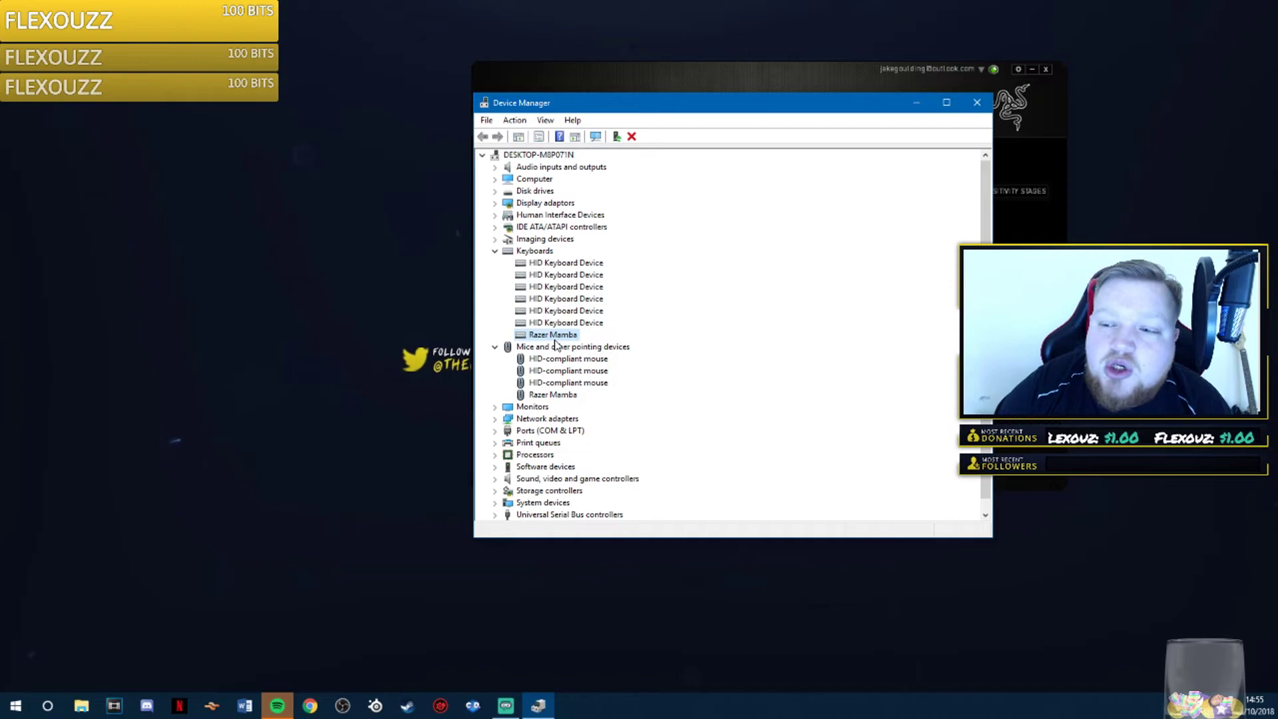
# View the keyboard Razer Mamba's Power Management tab, cancel unchanged, then collapse Keyboards and Mice categories.
pyautogui.rightClick(533, 337)
pyautogui.click(566, 396)
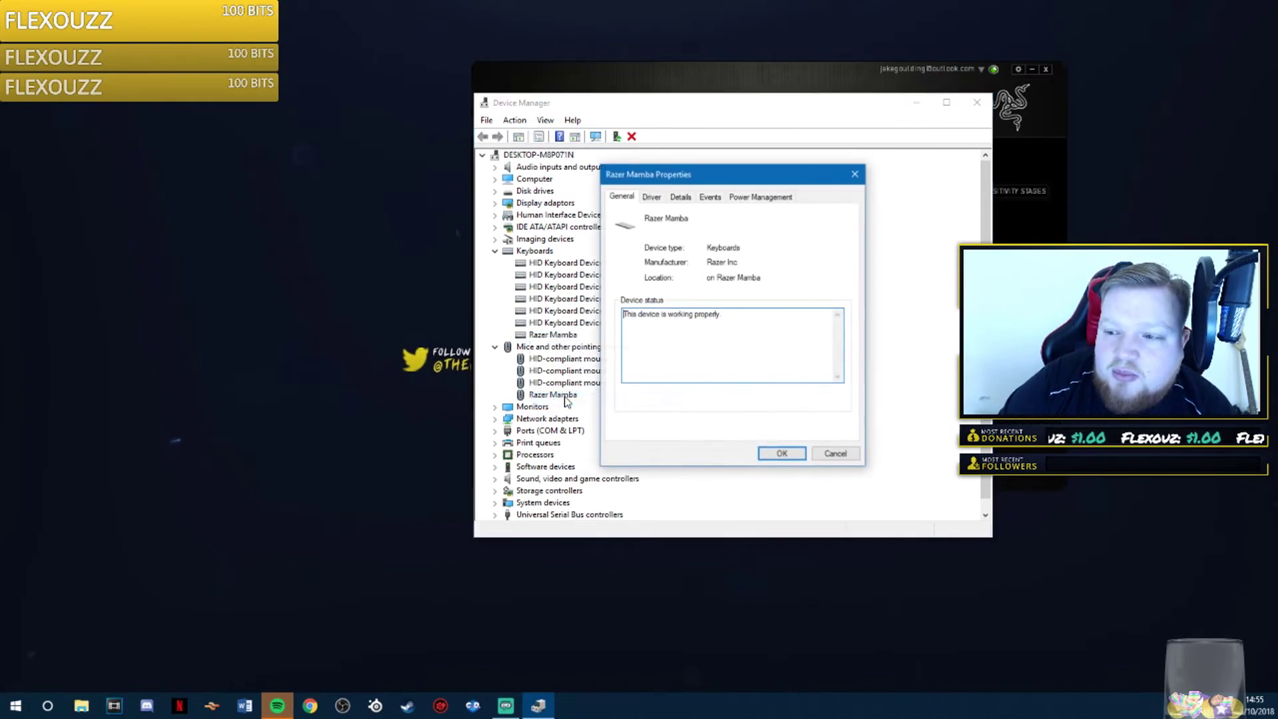
pyautogui.click(761, 197)
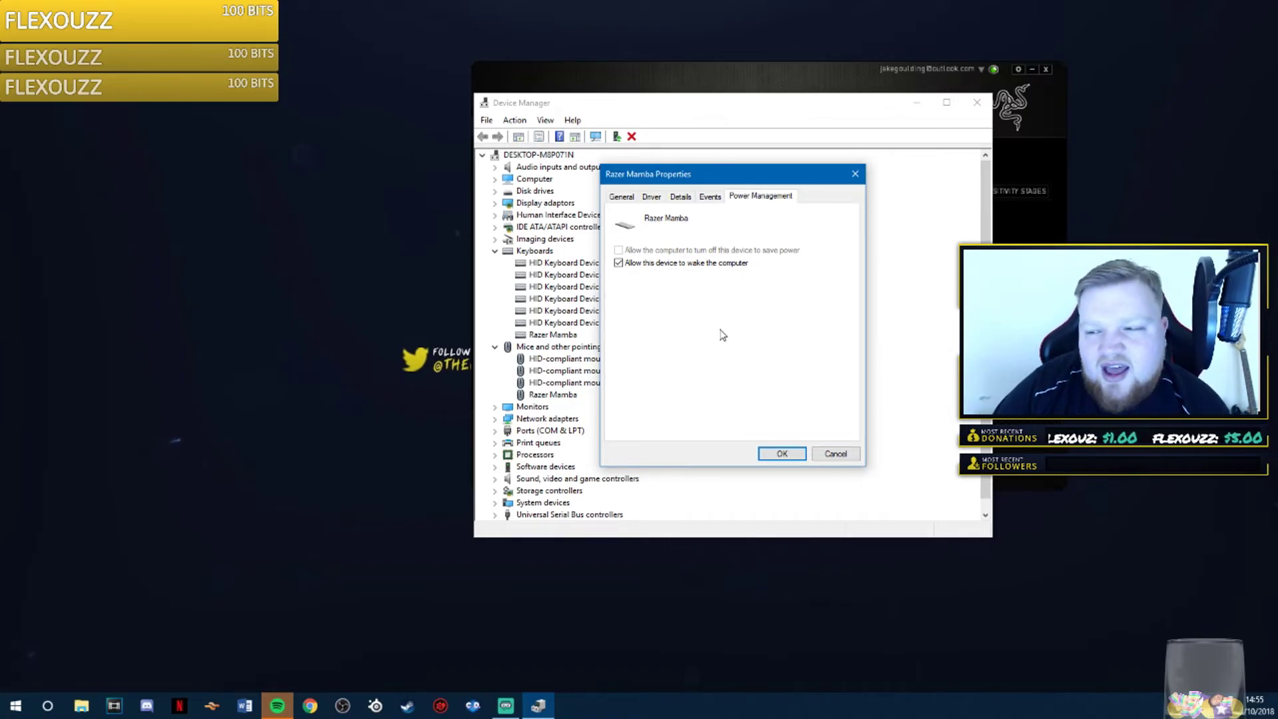
pyautogui.click(815, 451)
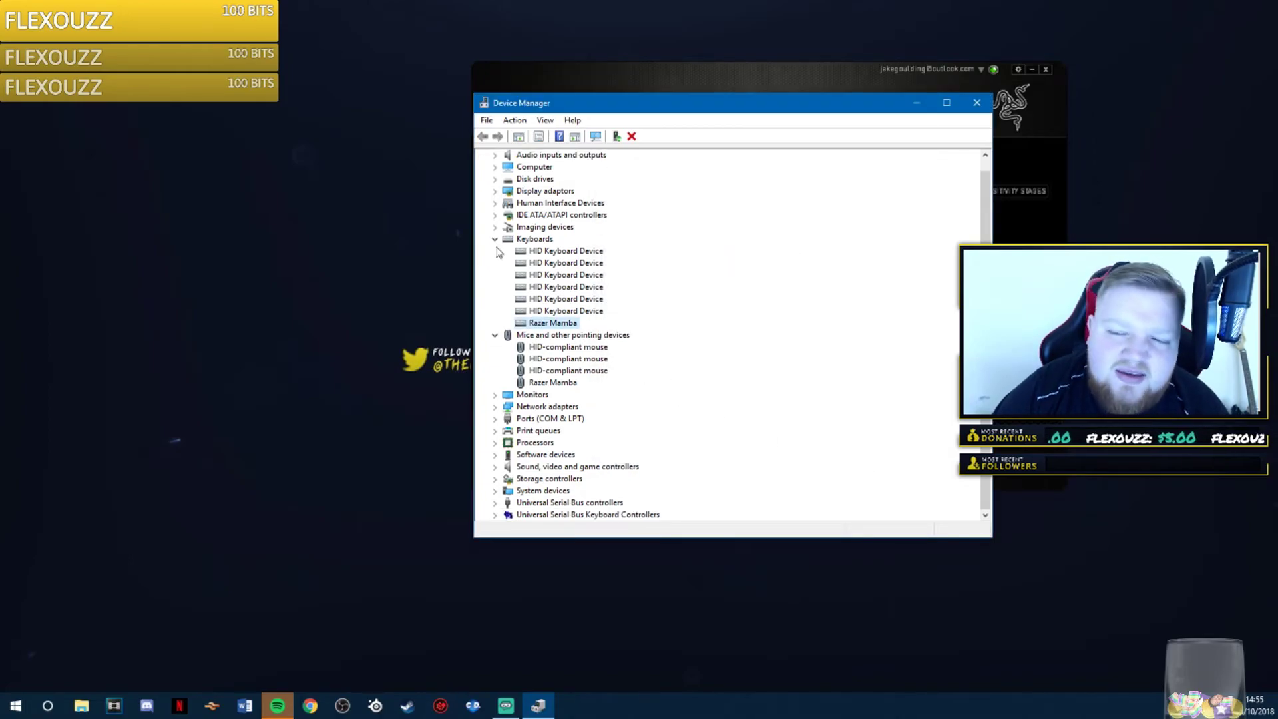
pyautogui.click(496, 250)
pyautogui.click(495, 263)
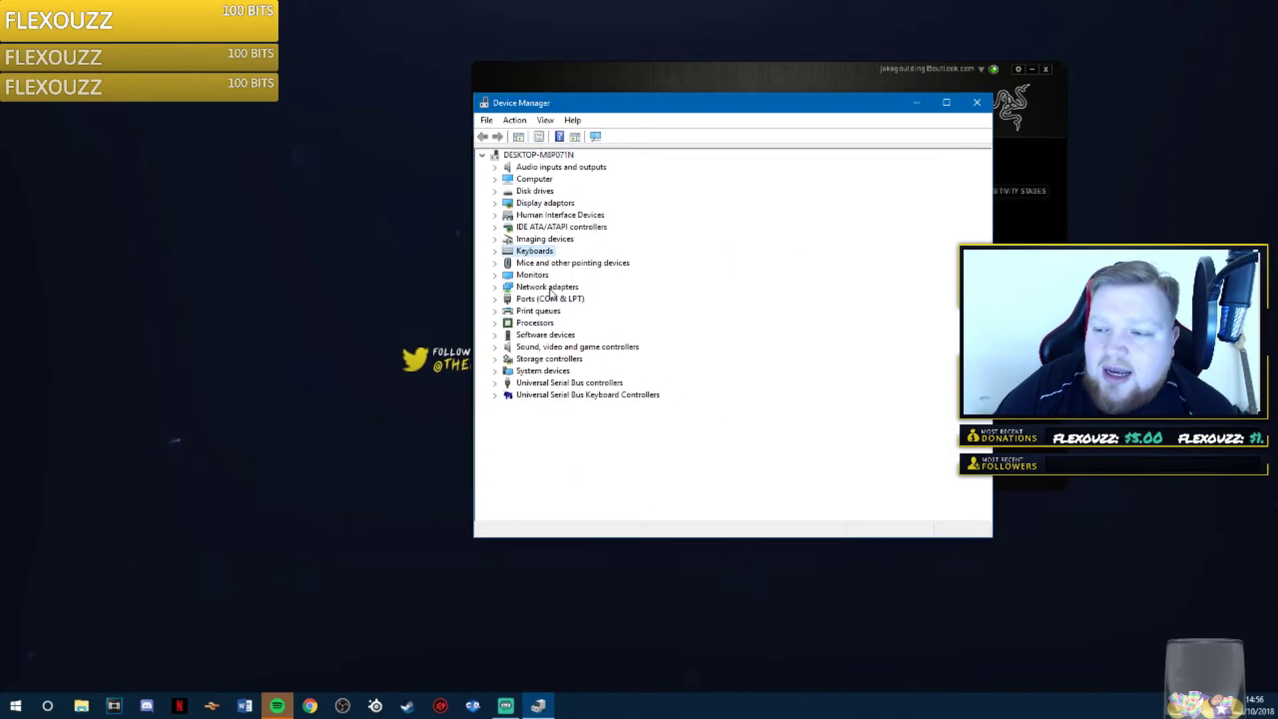
# Expand Universal Serial Bus controllers and browse the root hubs and Intel USB 3.0 host controller.
pyautogui.click(495, 385)
pyautogui.scroll(-1, 496, 391)
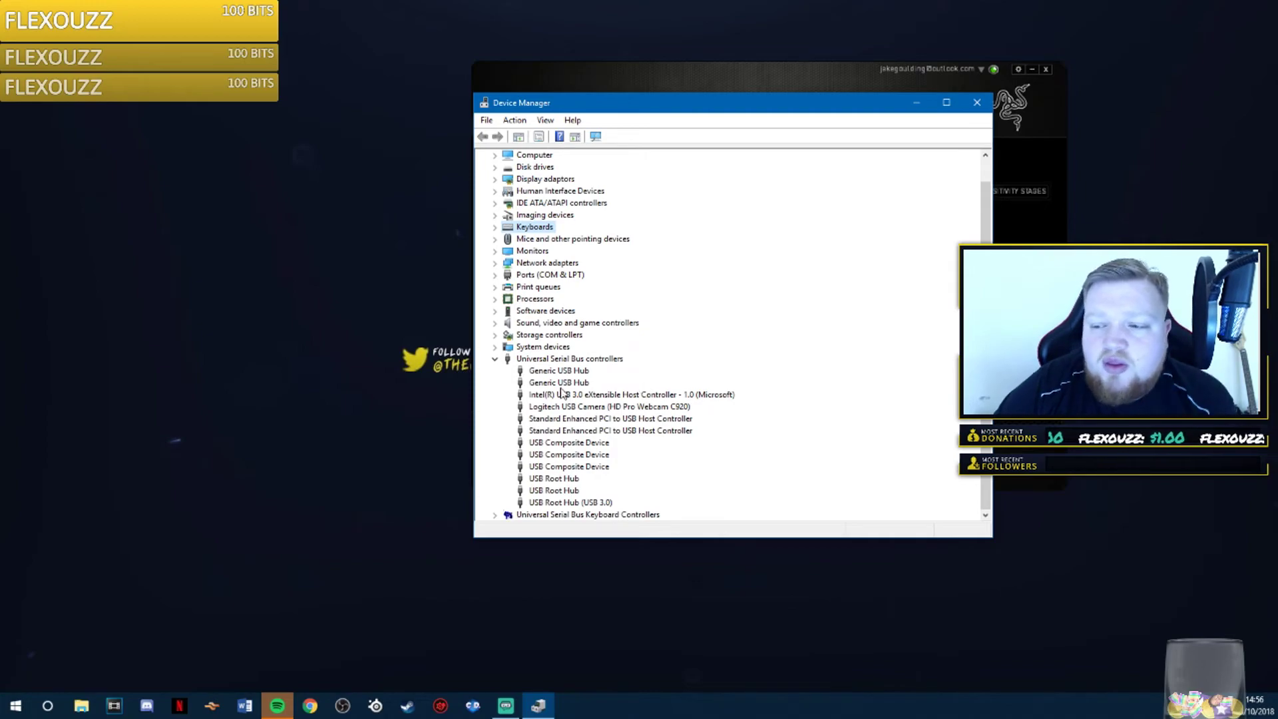
pyautogui.rightClick(562, 504)
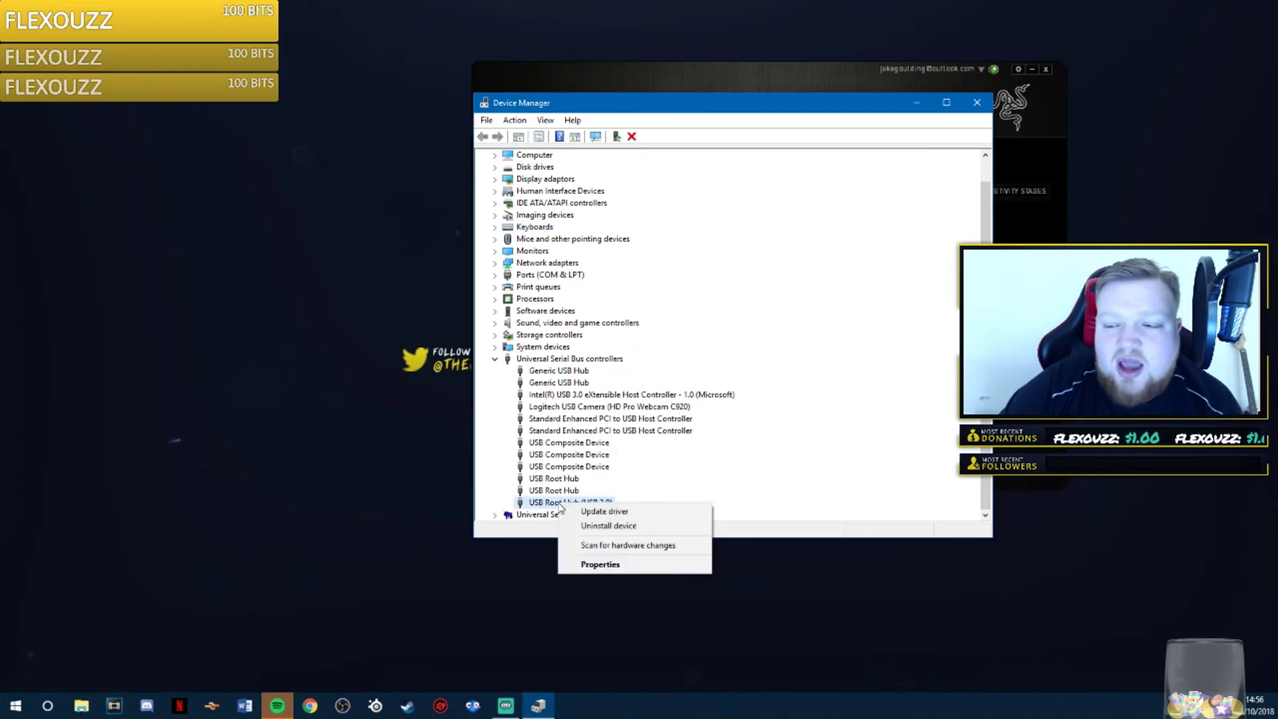
pyautogui.click(645, 474)
pyautogui.rightClick(605, 396)
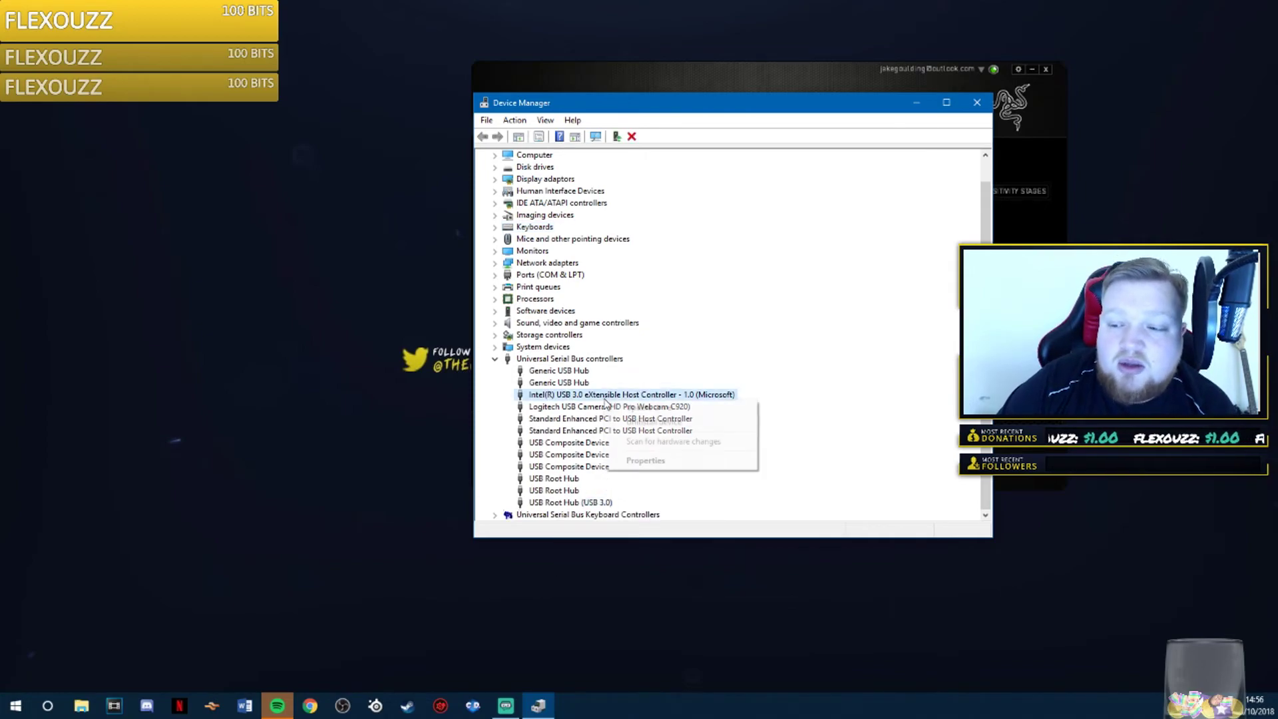
pyautogui.click(605, 402)
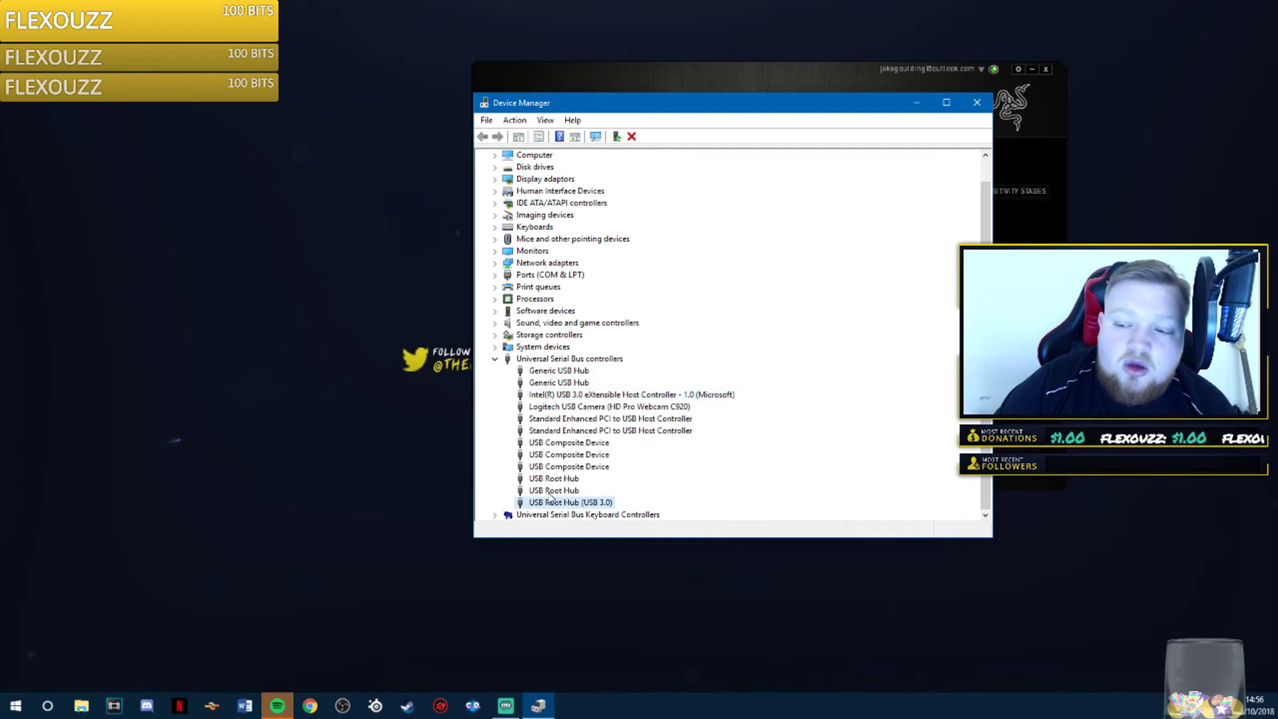
pyautogui.click(552, 492)
pyautogui.click(555, 479)
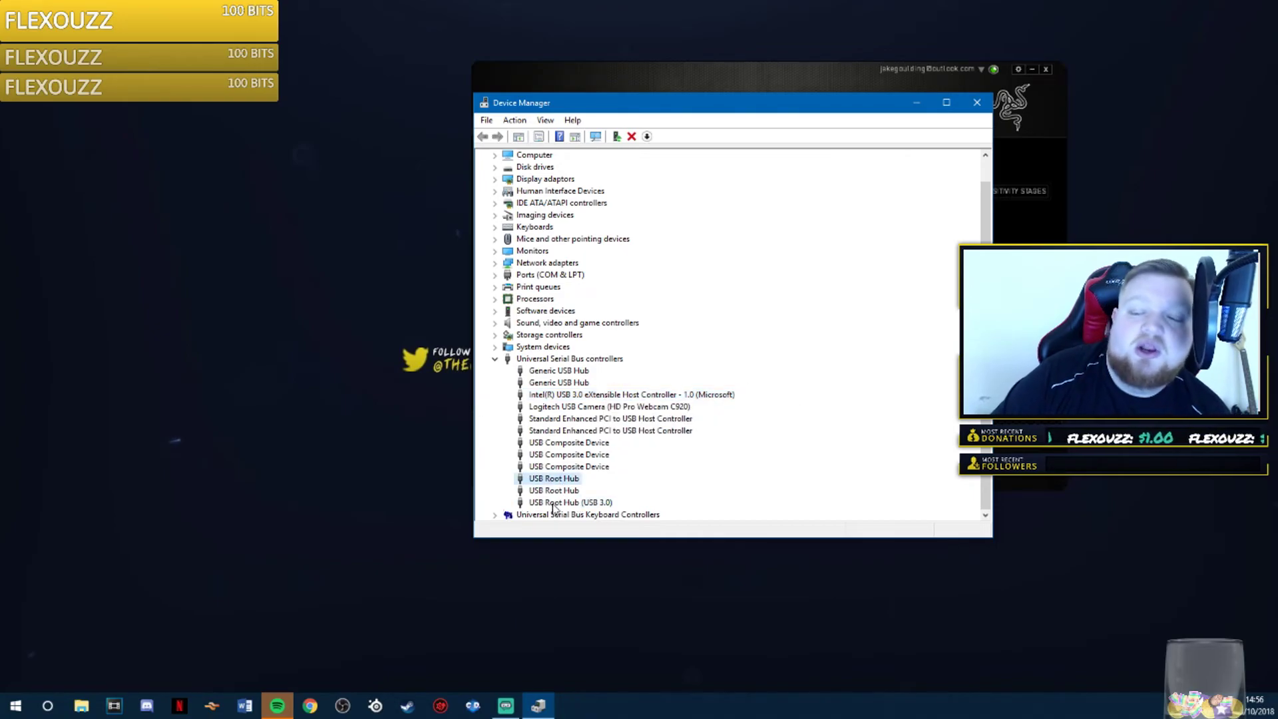
pyautogui.click(552, 504)
pyautogui.click(556, 492)
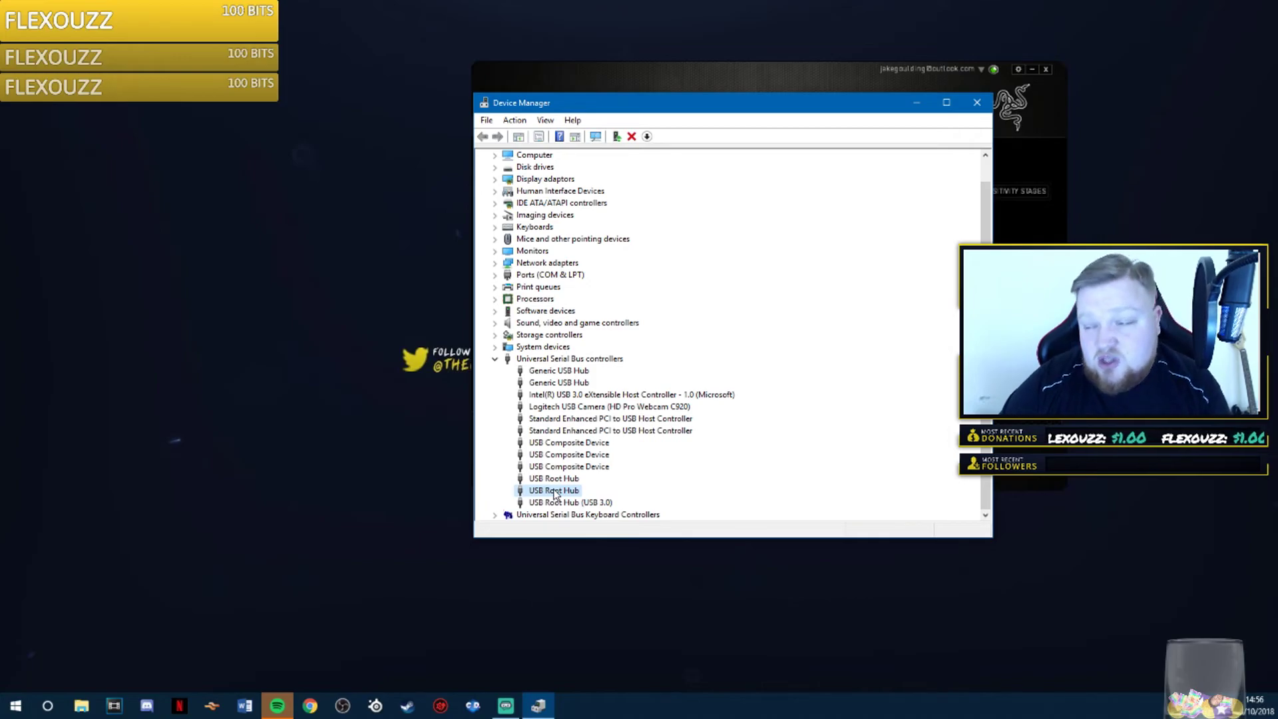
# Check the USB Root Hub (USB 3.0) Power Management settings, then close its properties.
pyautogui.rightClick(563, 502)
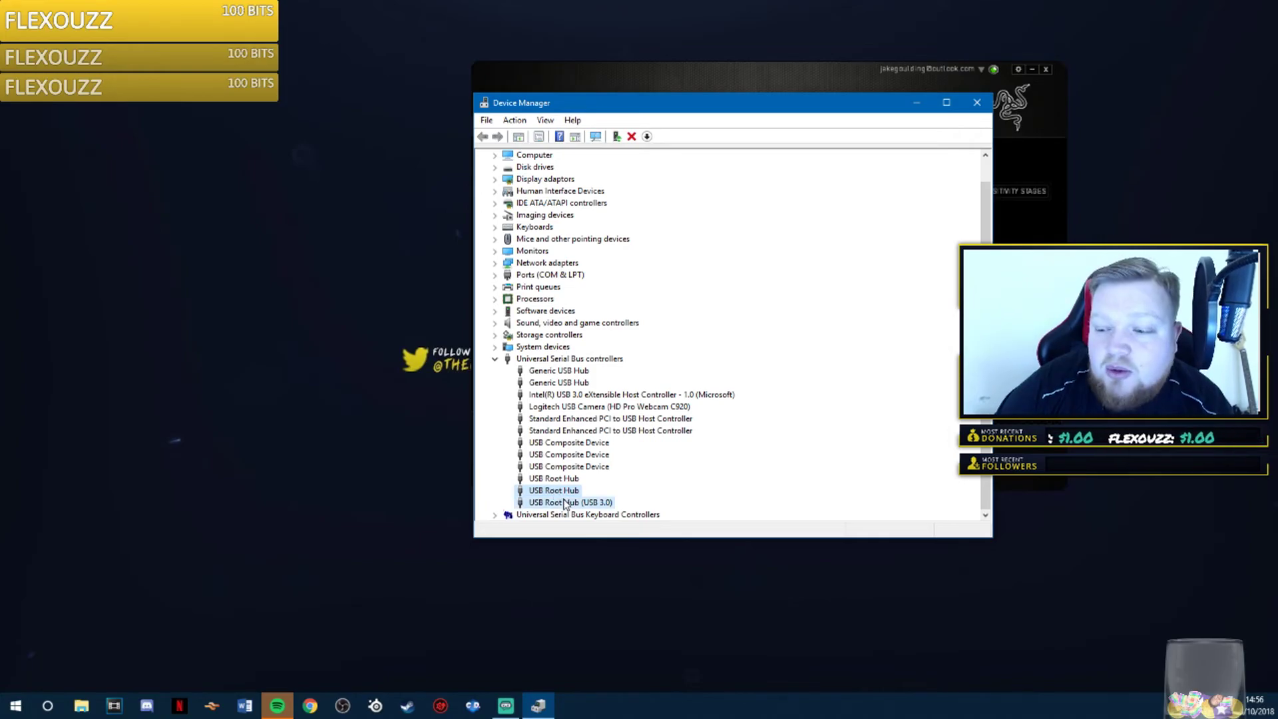
pyautogui.click(606, 560)
pyautogui.click(760, 197)
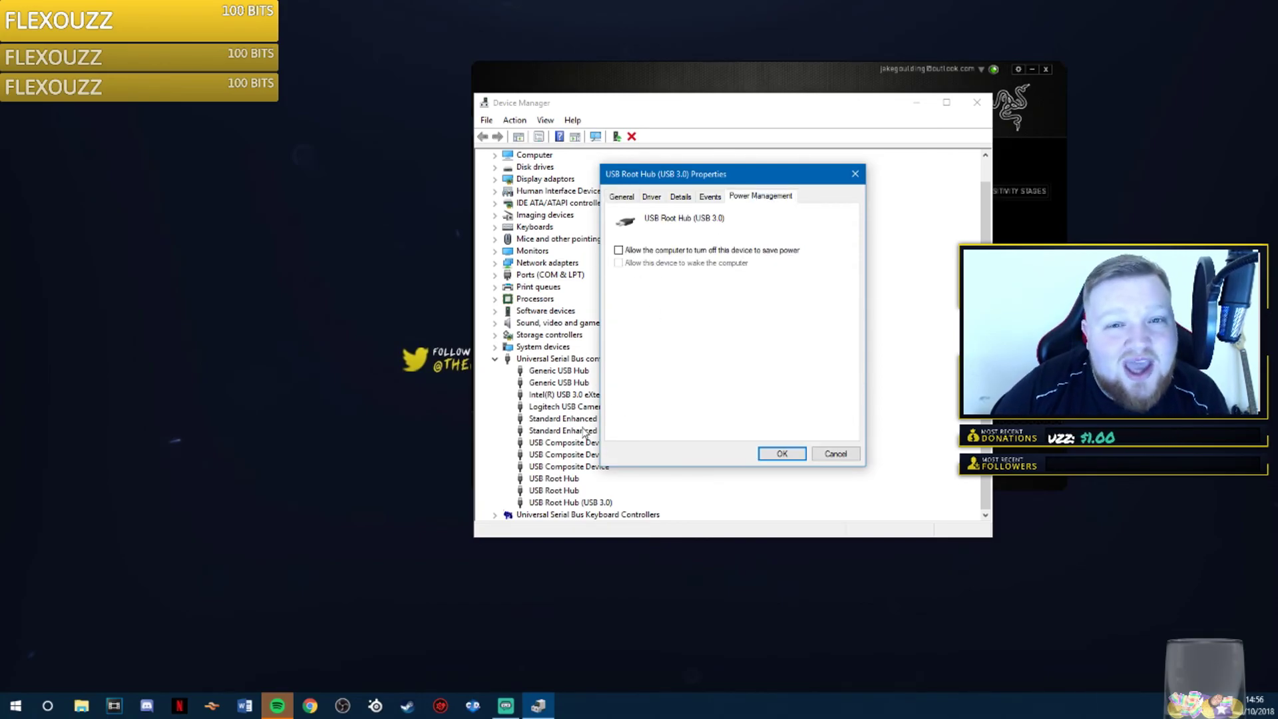
pyautogui.click(833, 456)
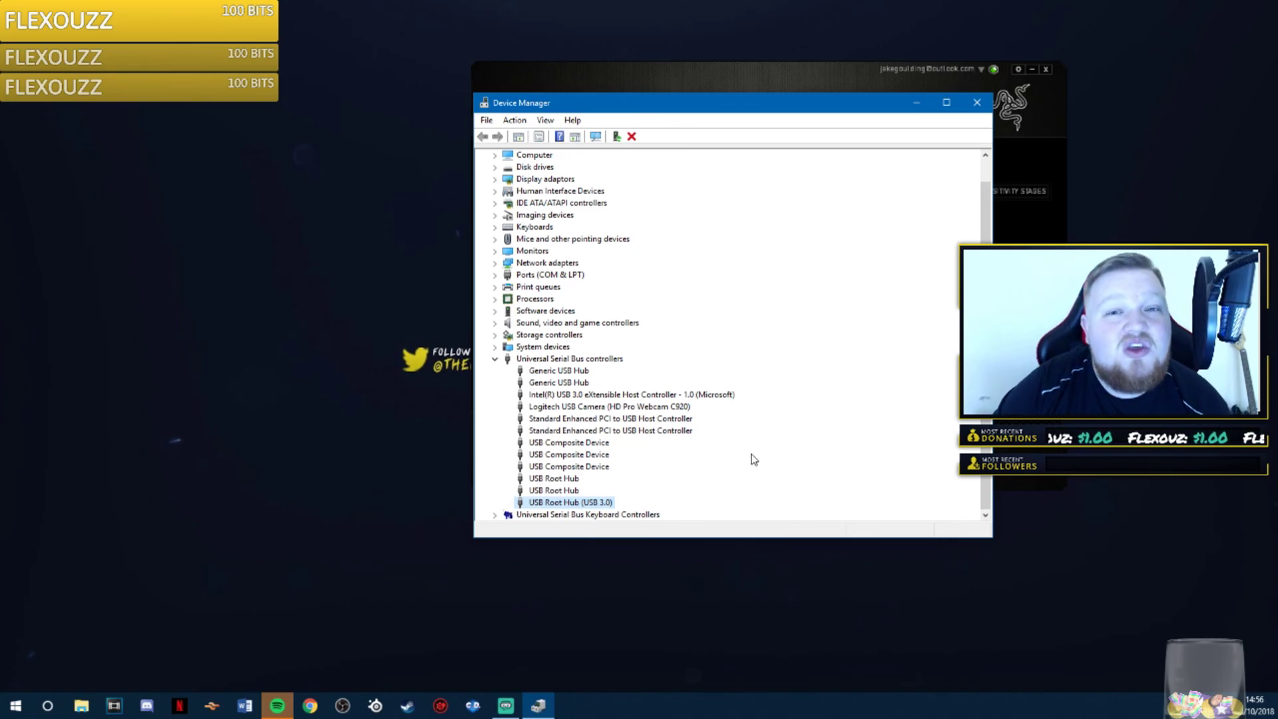
# Close Device Manager and shift the Razer Synapse window slightly down and left.
pyautogui.scroll(1, 650, 444)
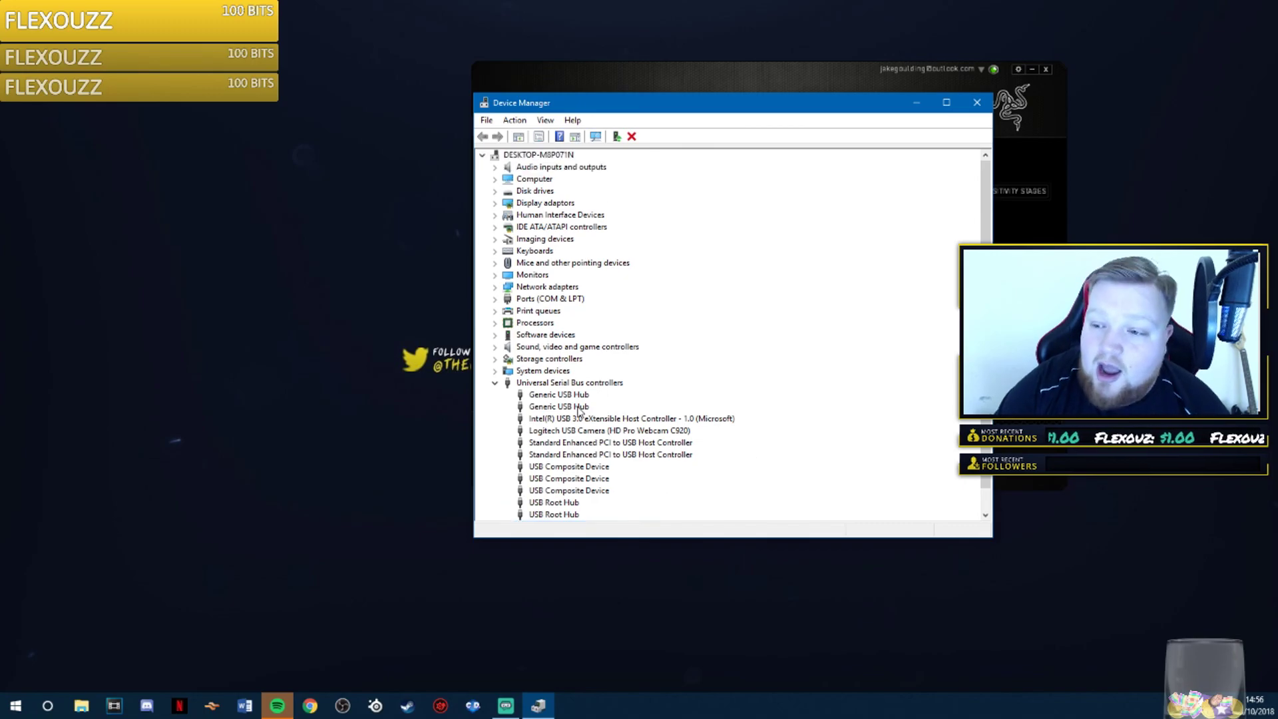
pyautogui.click(977, 102)
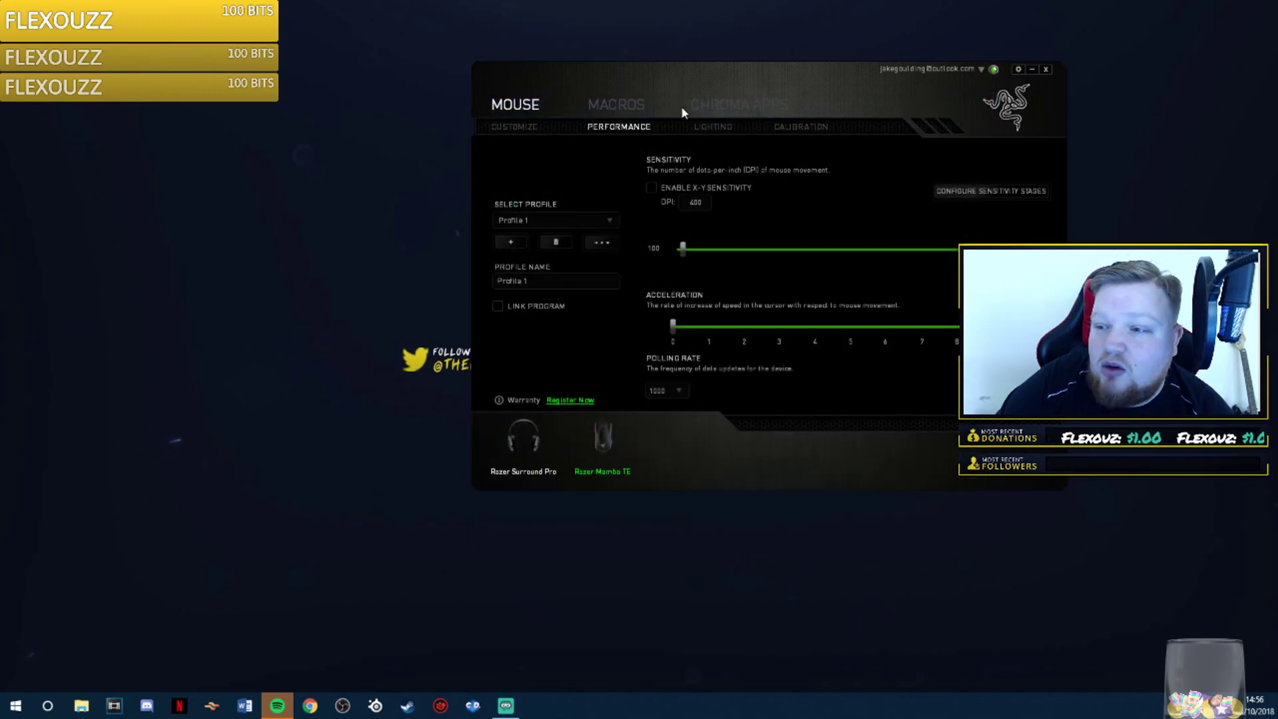
pyautogui.moveTo(681, 105); pyautogui.dragTo(627, 94)
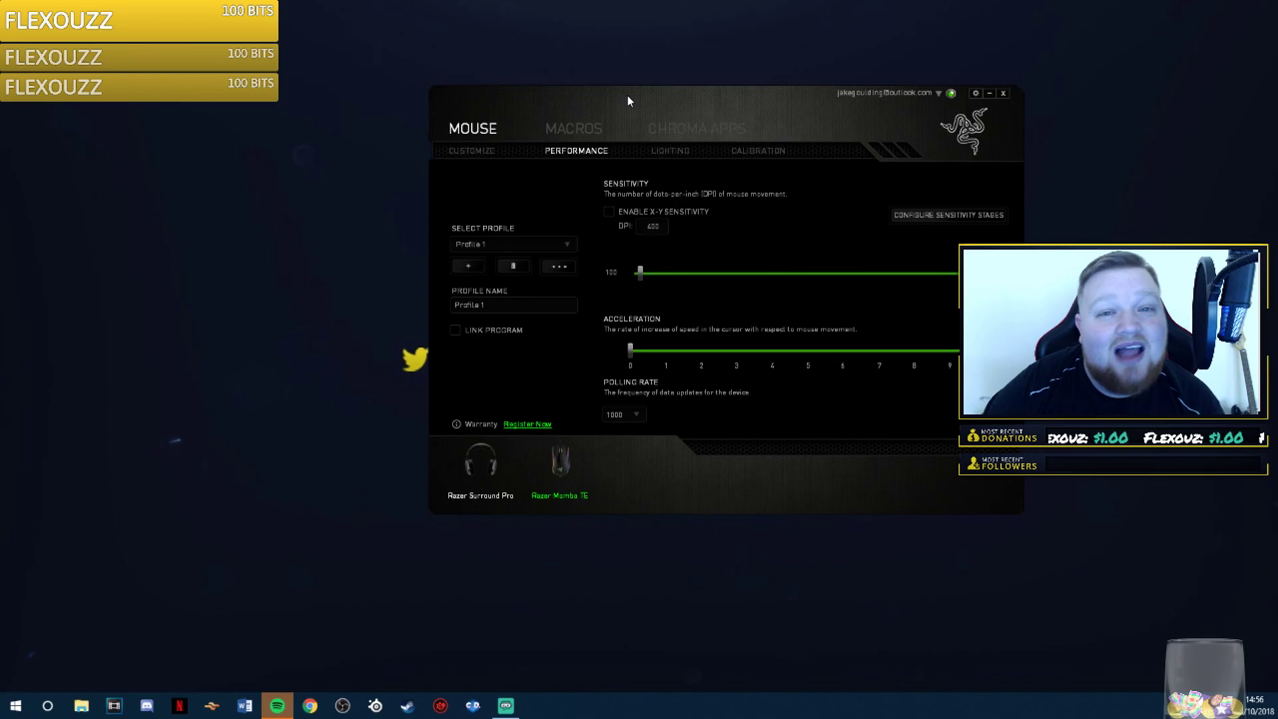